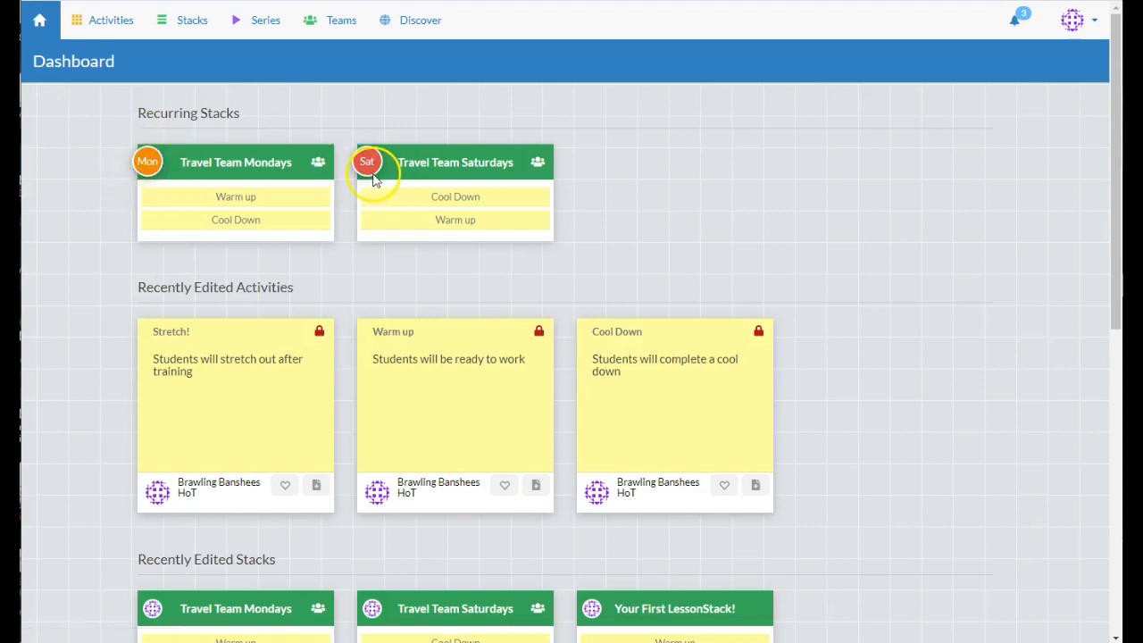
Open the Travel Team Mondays stack and review its visibility, team sharing, editing and recurrence settings.
left_click(240, 169)
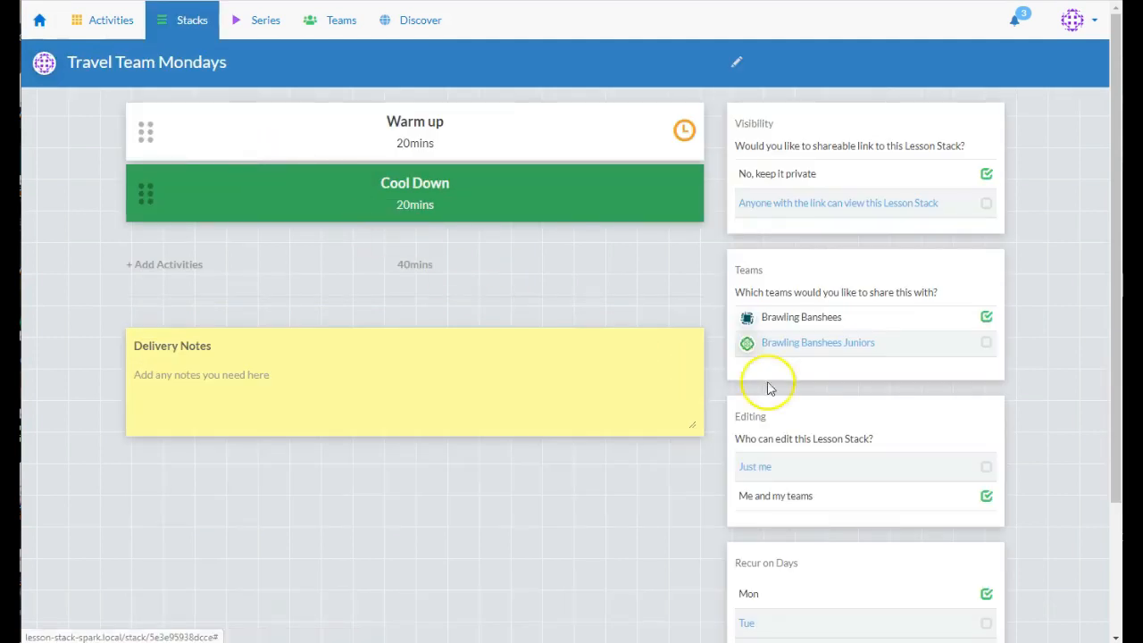
scroll(1059, 413, "down", 3)
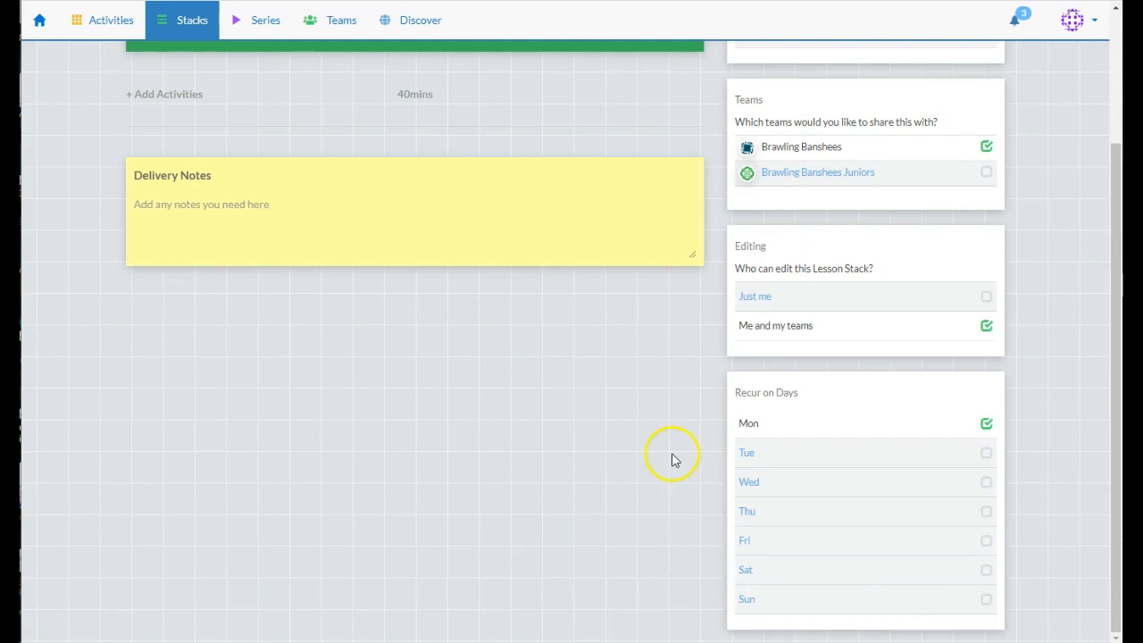
scroll(676, 455, "up", 1)
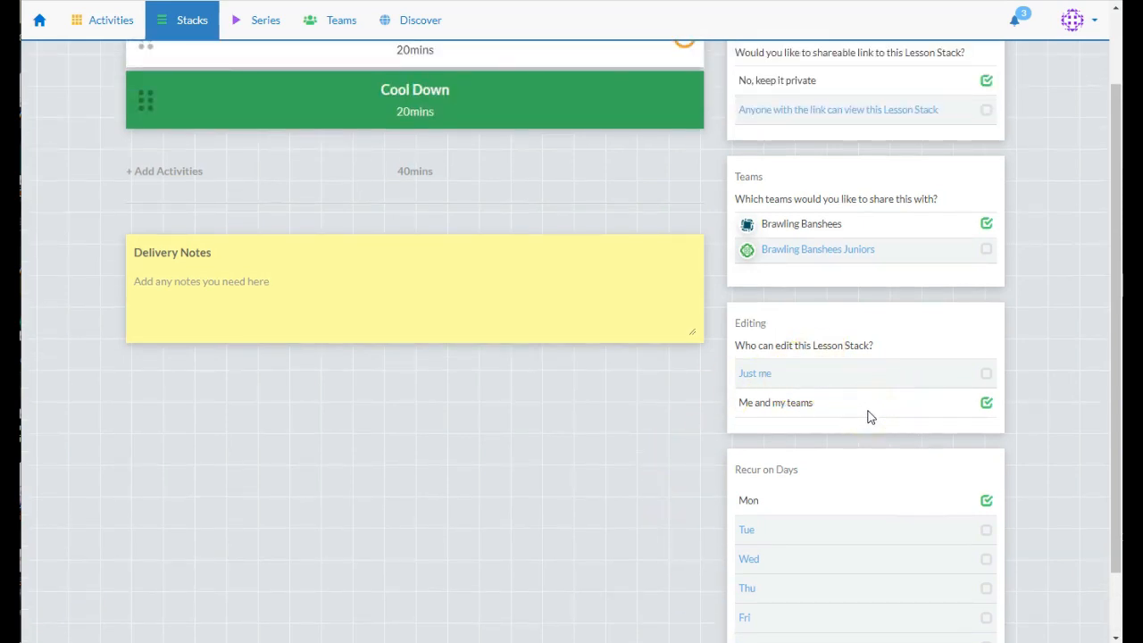
scroll(853, 407, "up", 1)
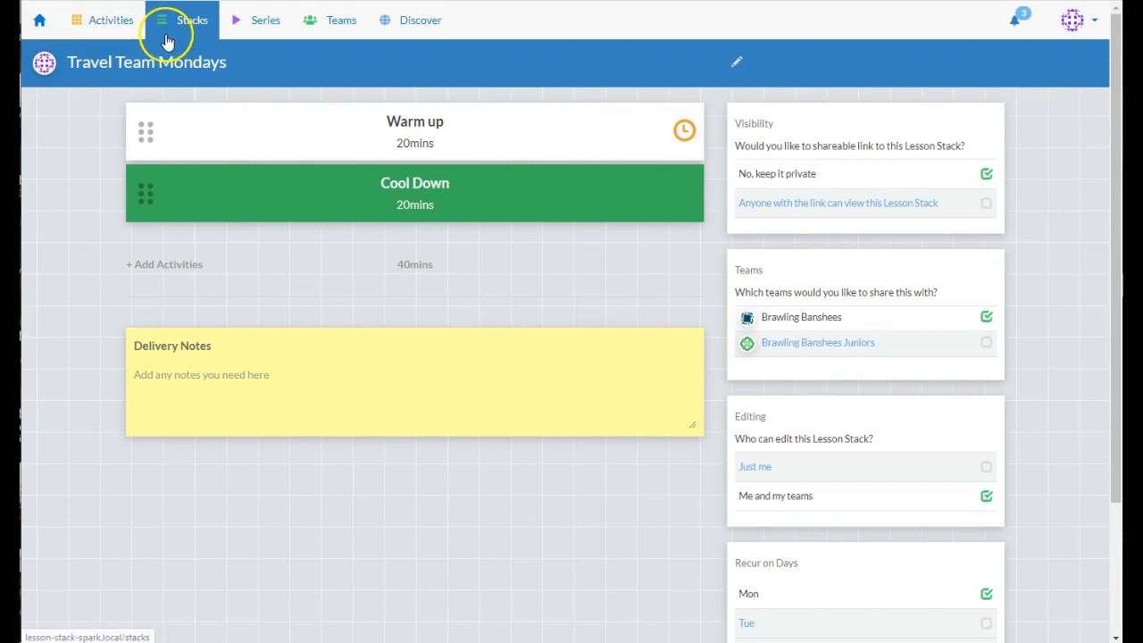
Show the Brawling Banshees team's stacks and place Warm up above Cool Down in Travel Team Saturdays.
left_click(319, 27)
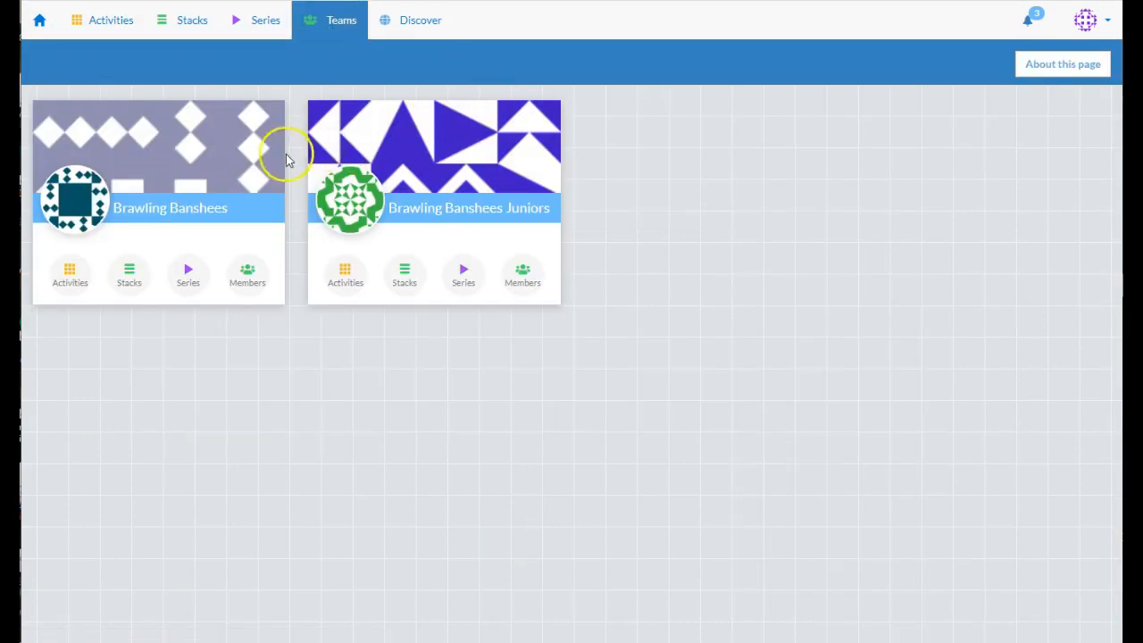
left_click(204, 164)
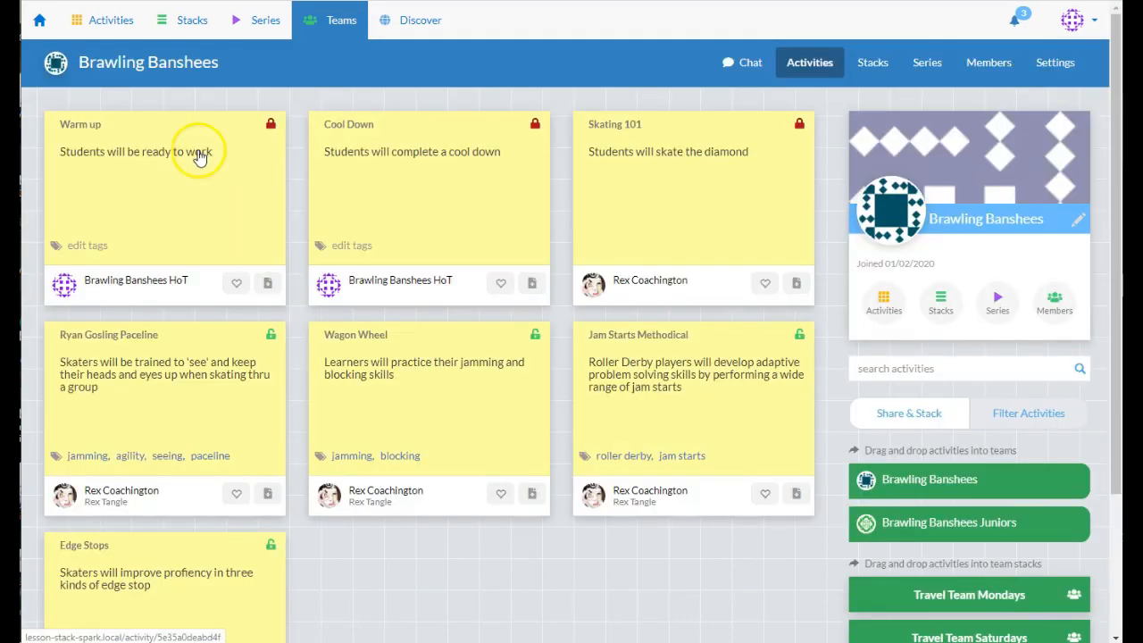
left_click(871, 78)
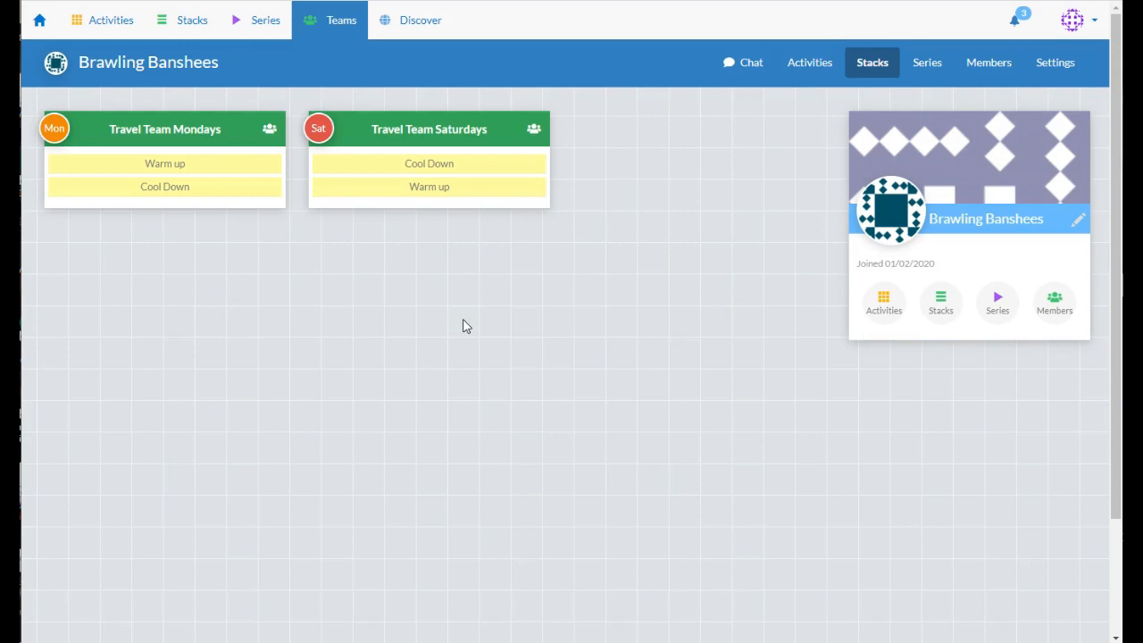
left_click(559, 489)
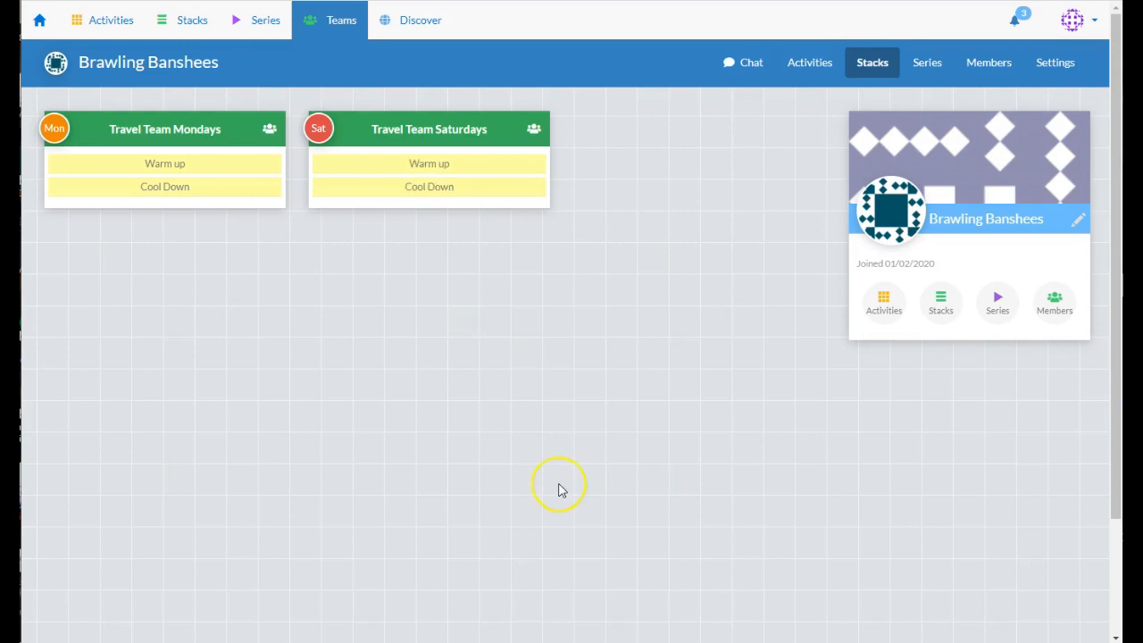
left_click(549, 491)
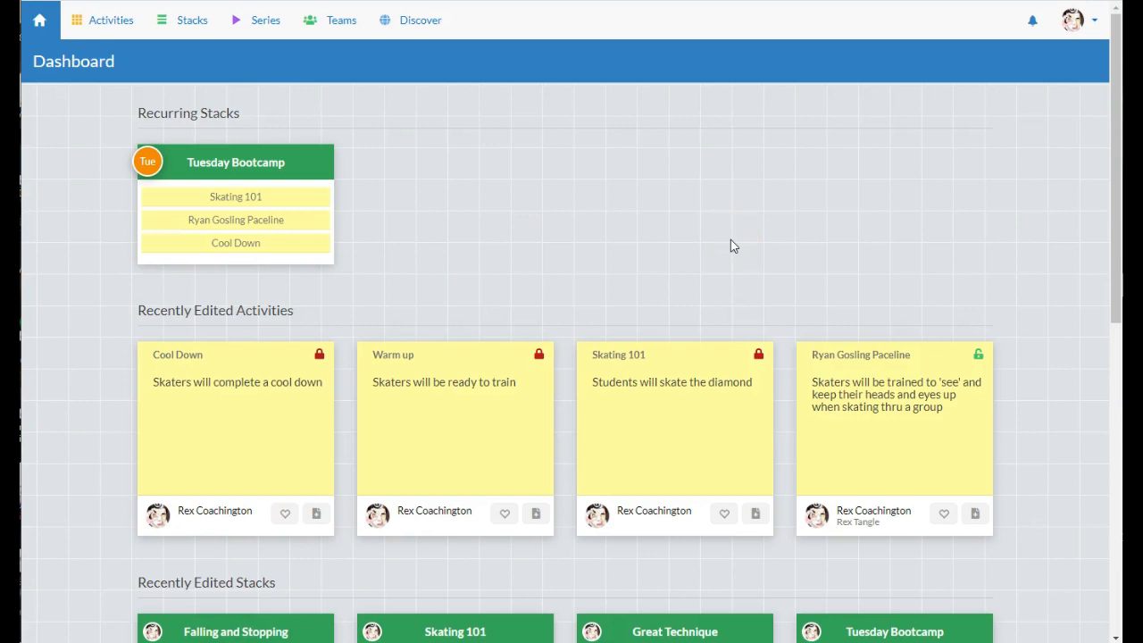
From the coach's shared-stack notifications, open the Brawling Banshees team and view its stacks.
left_click(1028, 37)
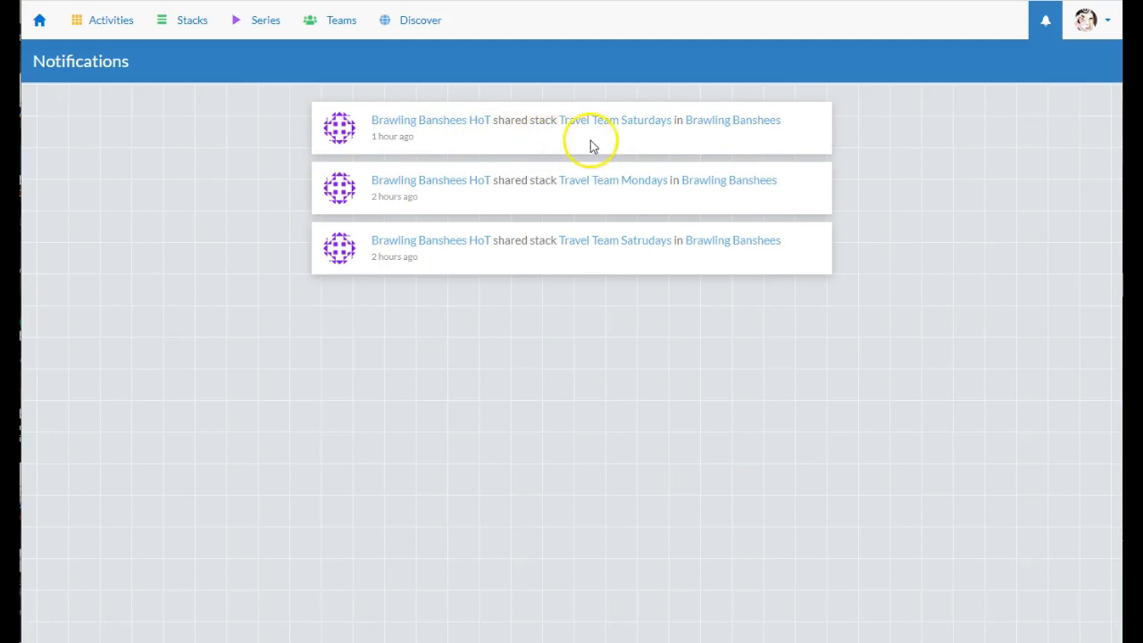
left_click(755, 124)
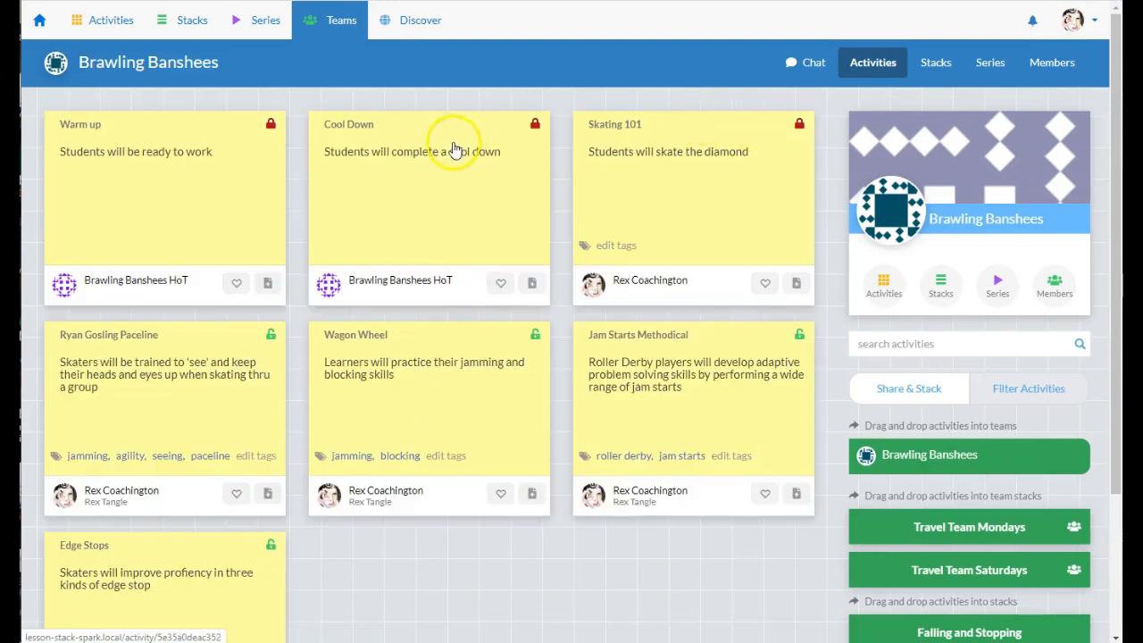
left_click(936, 72)
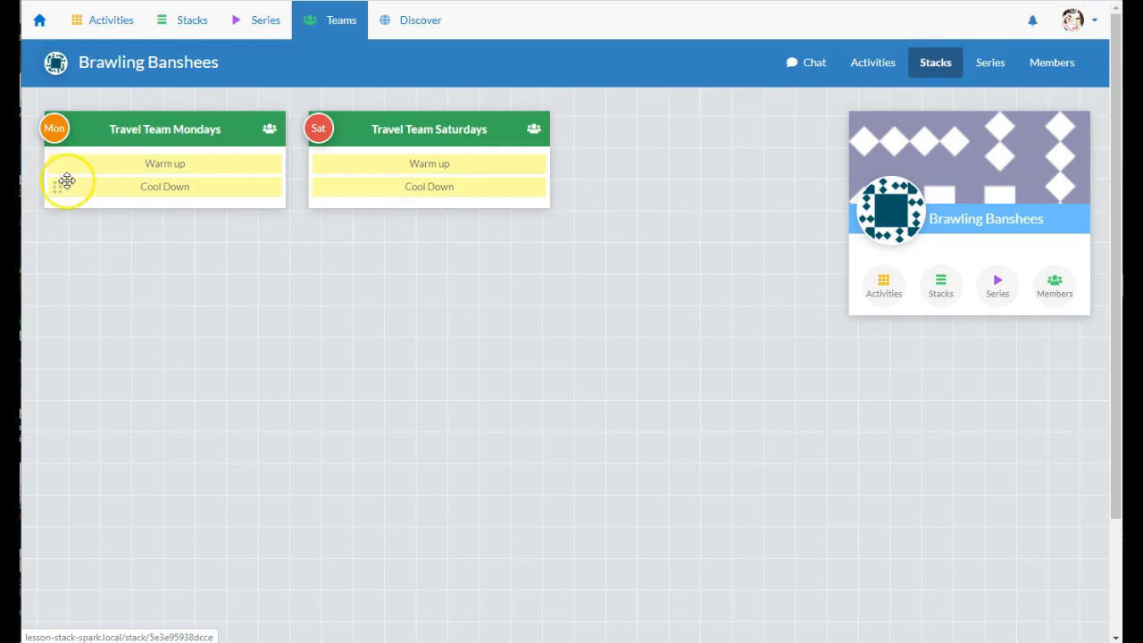
left_click(273, 145)
Add the team activities Jam Starts Methodical and Wagon Wheel to Travel Team Mondays between Warm up and Cool Down, with Wagon Wheel first.
left_click(880, 69)
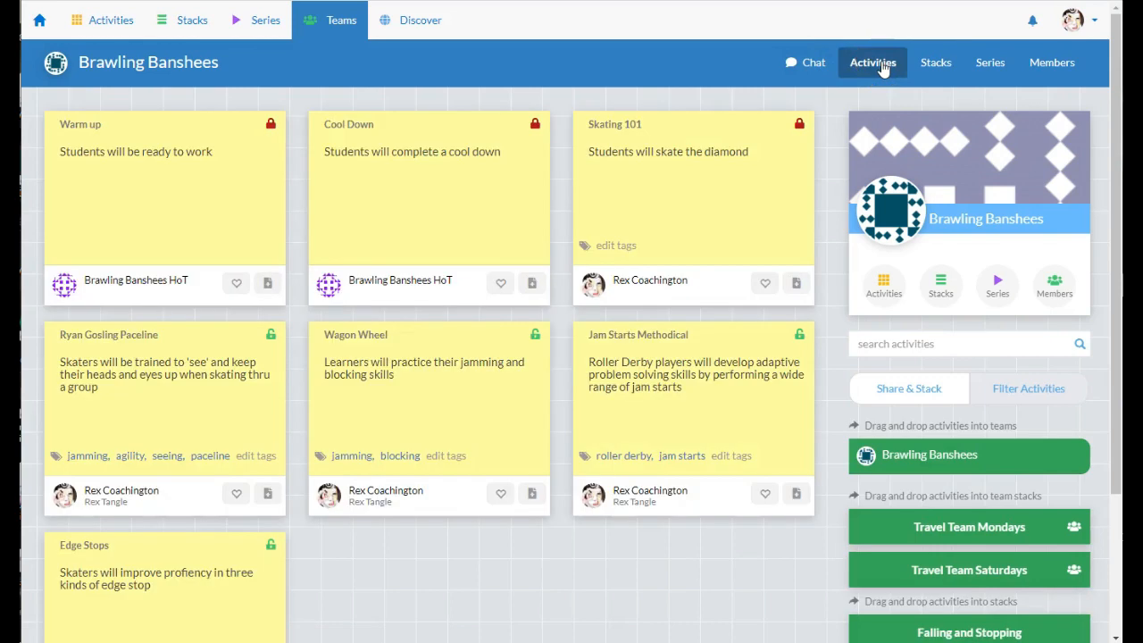
scroll(567, 334, "down", 2)
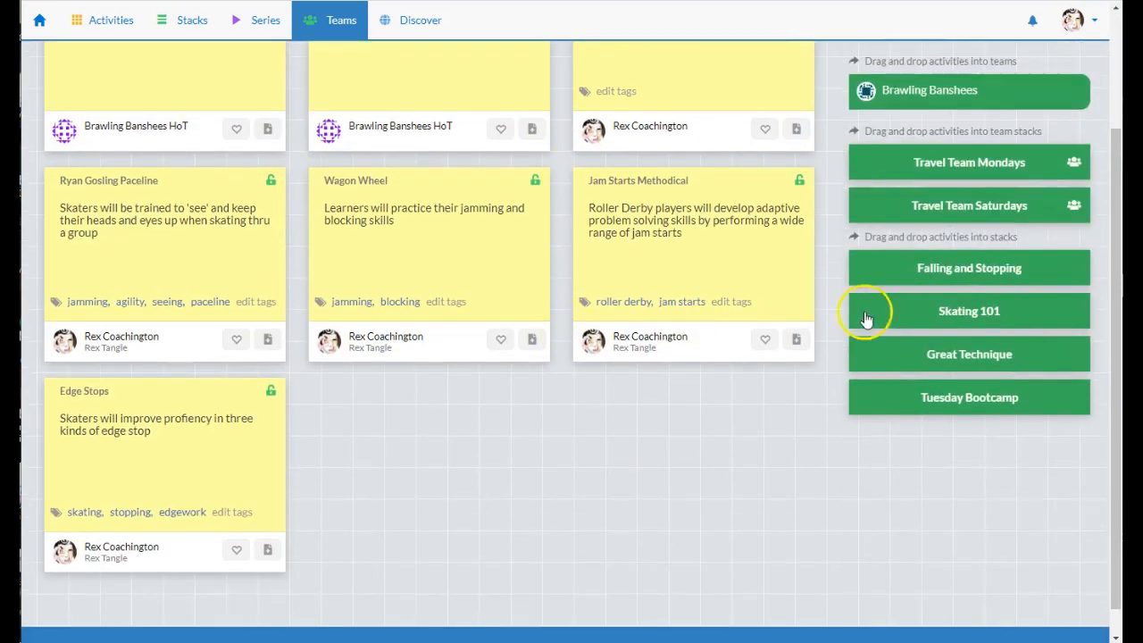
left_click(958, 165)
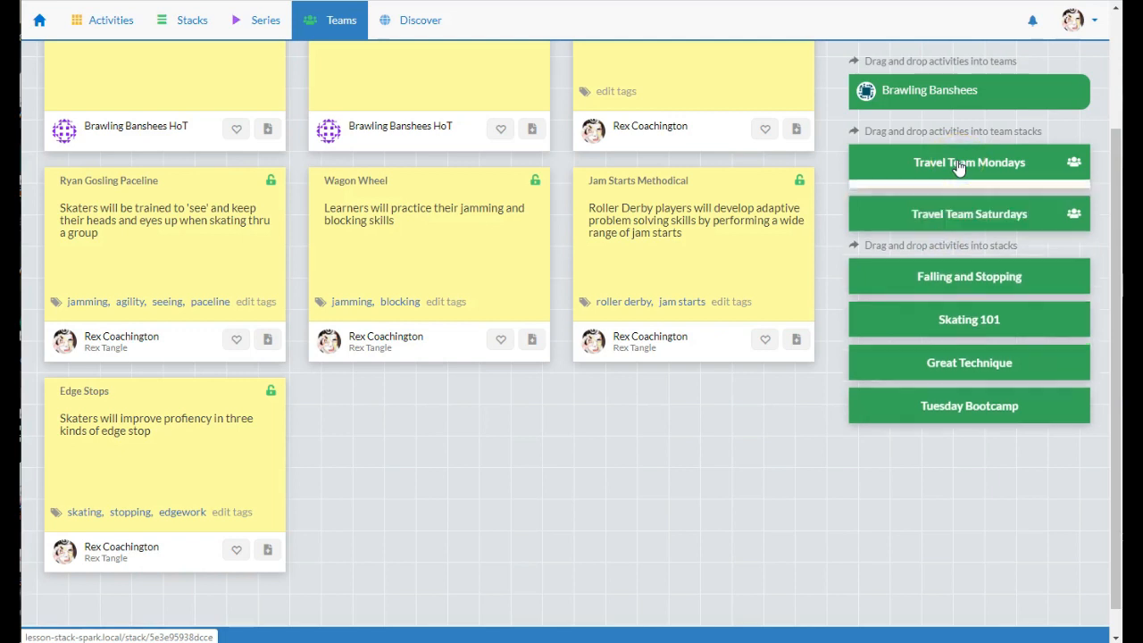
left_click_drag(625, 207, 864, 198)
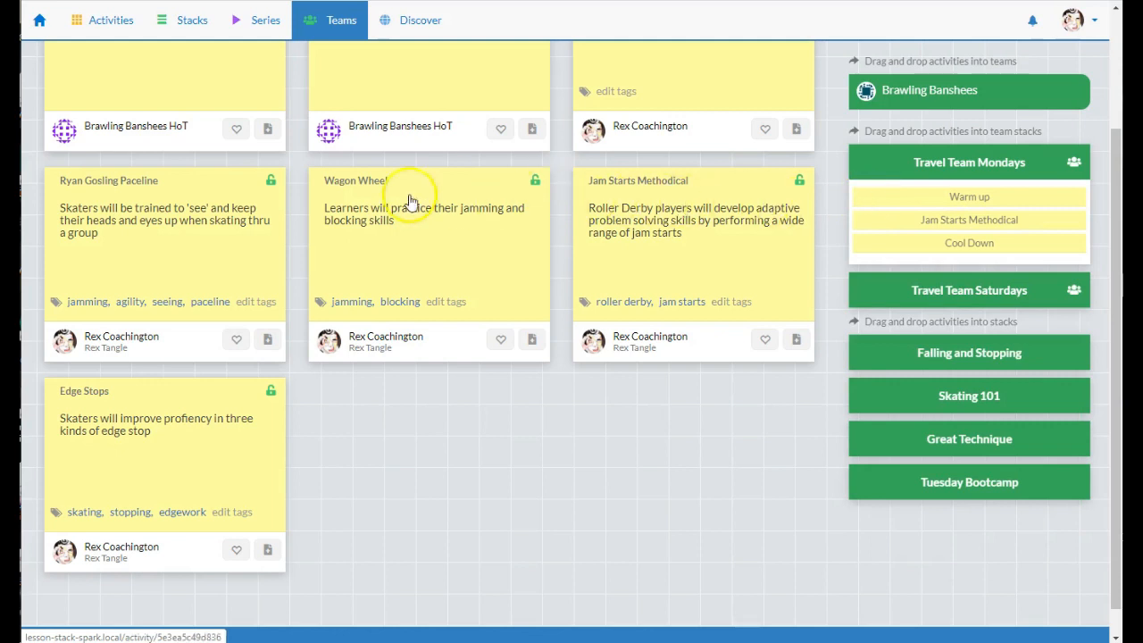
left_click_drag(346, 186, 977, 223)
left_click_drag(857, 195, 870, 229)
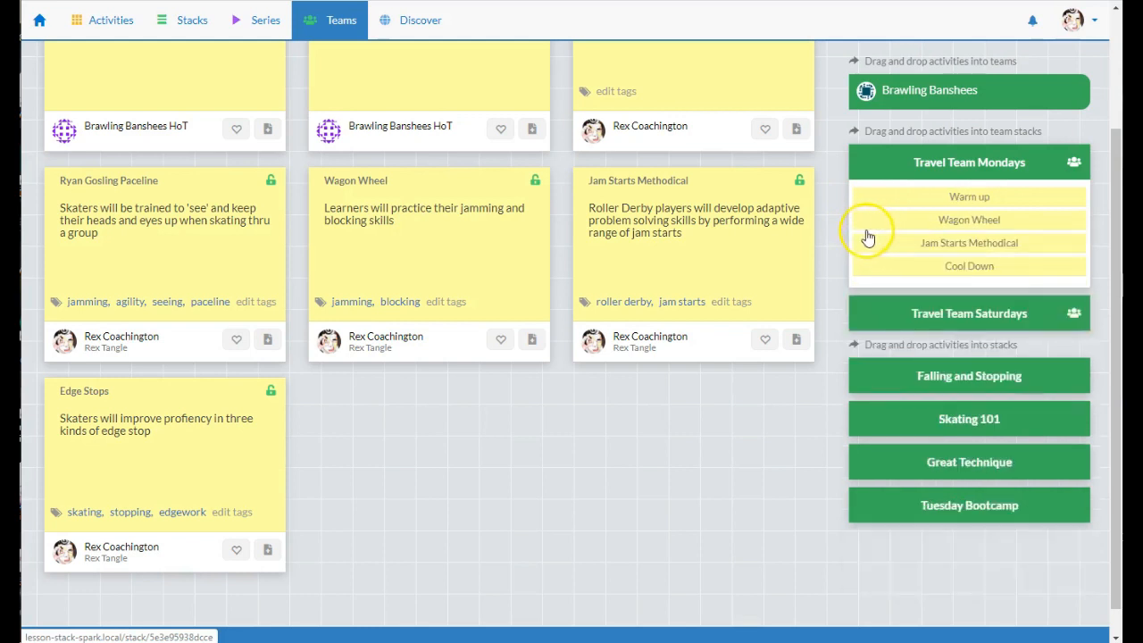
Add Wagon Wheel and Ryan Gosling Paceline to the Travel Team Saturdays stack, ahead of Warm up.
left_click_drag(358, 222, 949, 322)
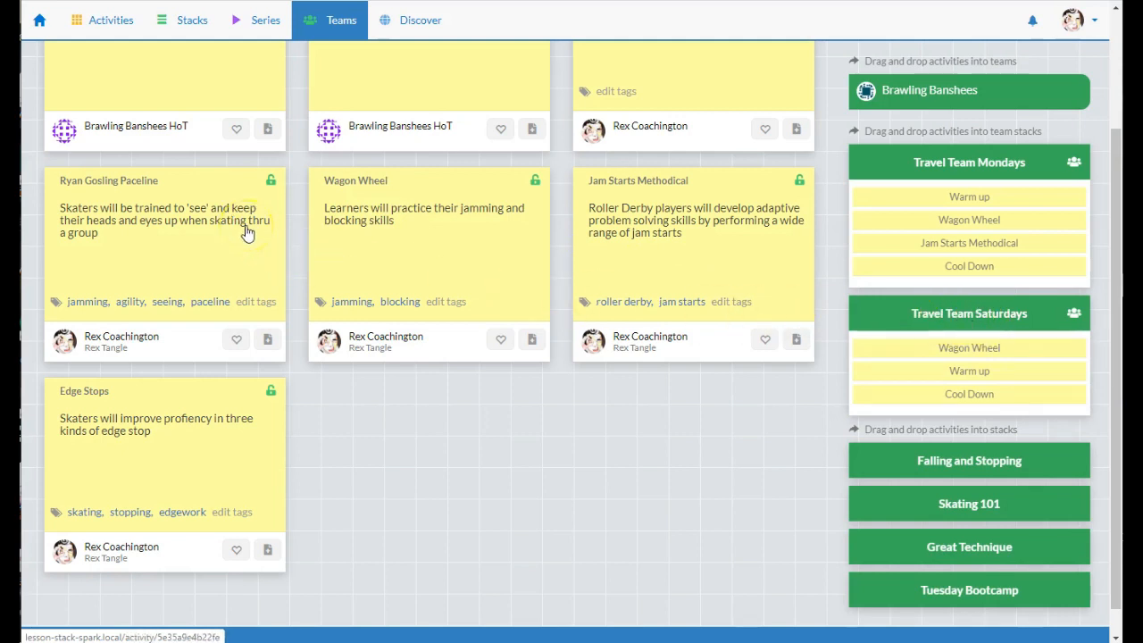
left_click_drag(79, 184, 1048, 377)
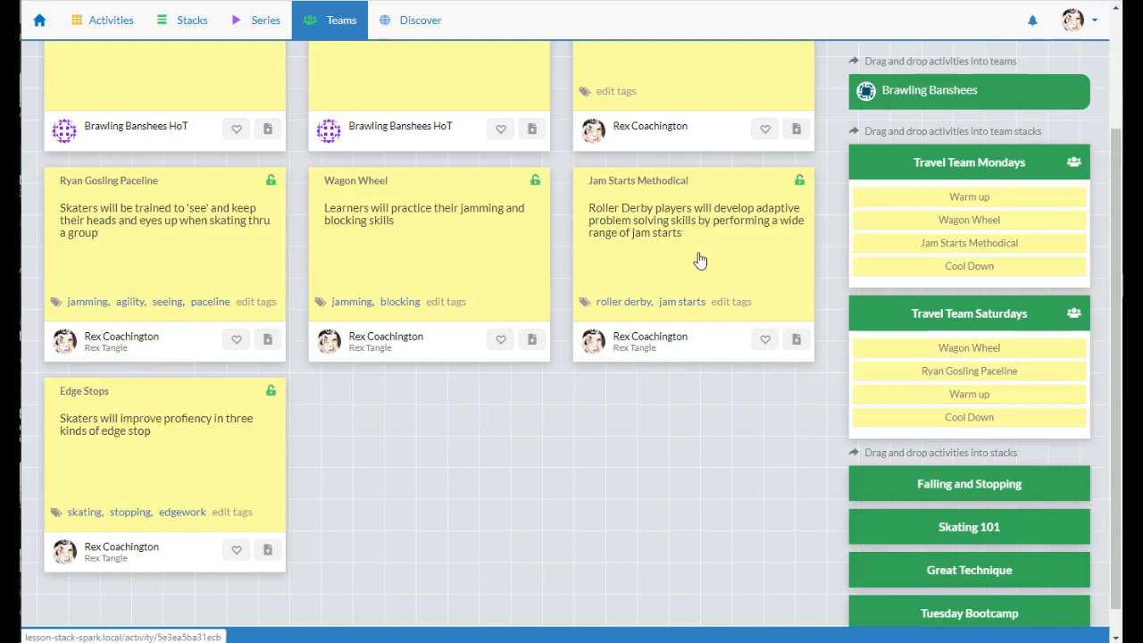
Find the public Offence Starts activity in Discover and share it with the Brawling Banshees team.
left_click(404, 25)
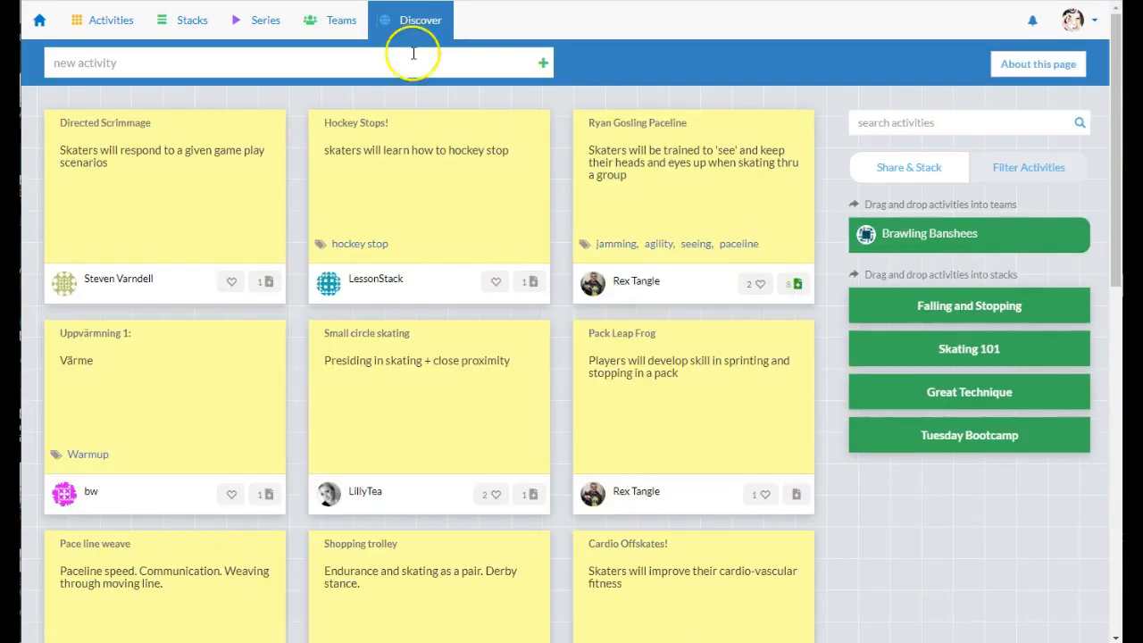
scroll(481, 349, "down", 5)
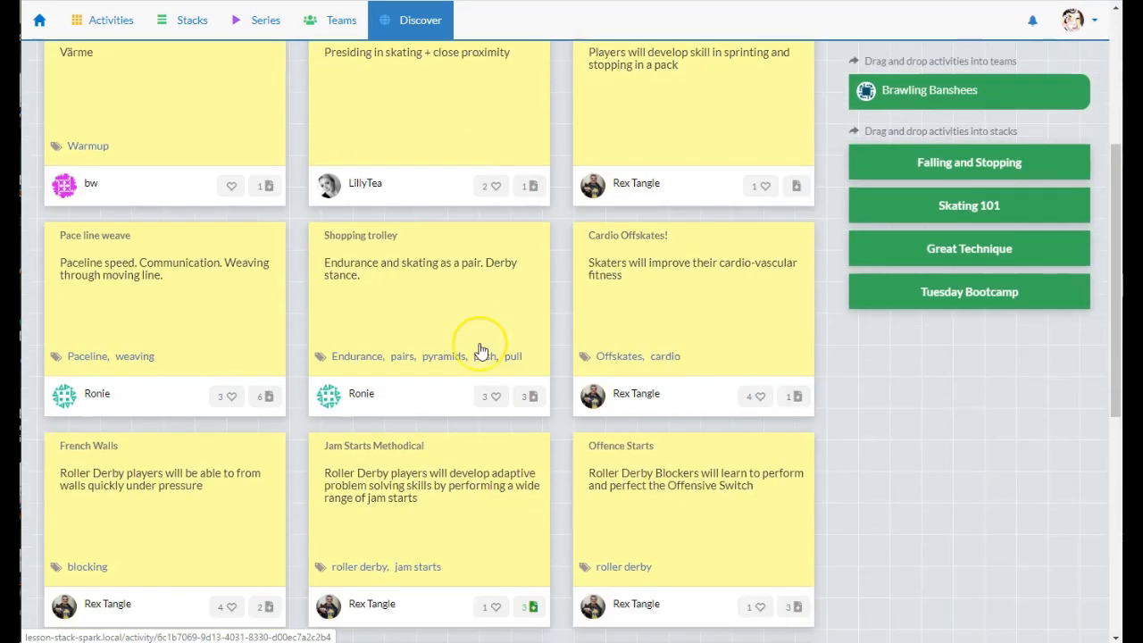
scroll(481, 349, "down", 1)
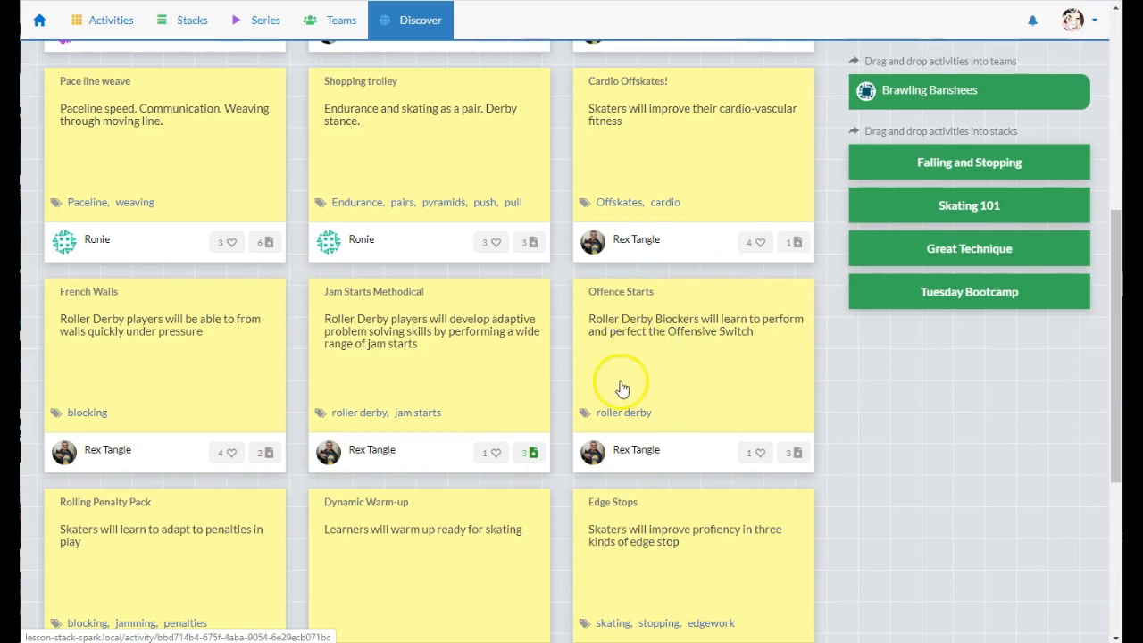
left_click_drag(631, 356, 1007, 105)
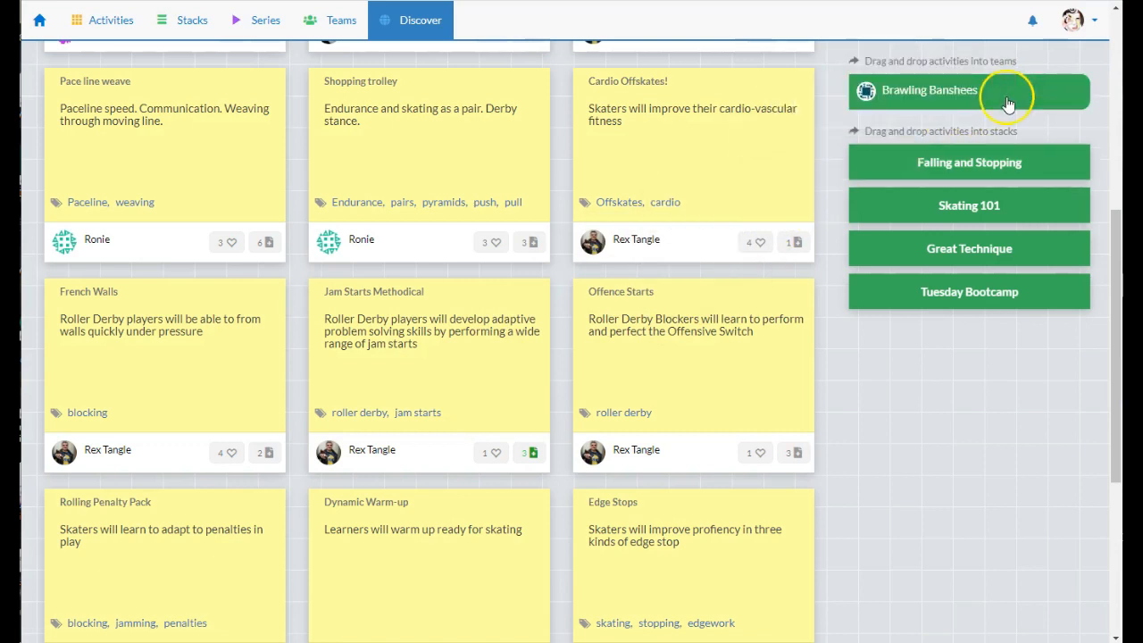
scroll(853, 148, "up", 1)
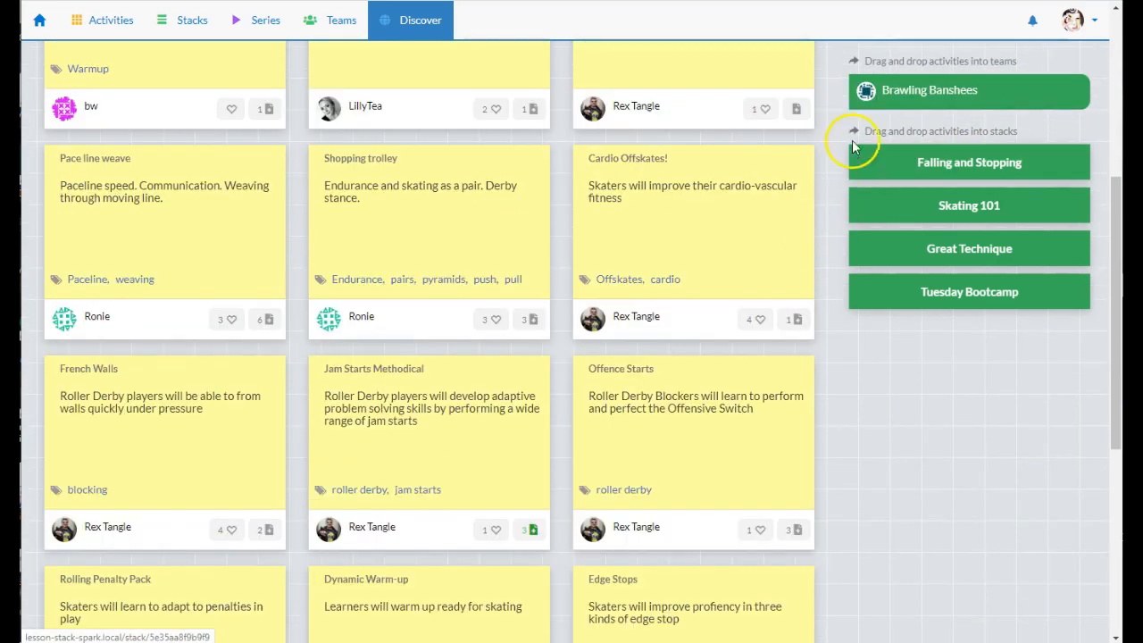
Add Offence Starts from the Brawling Banshees team activities to Travel Team Saturdays, between Ryan Gosling Paceline and Warm up.
left_click(936, 93)
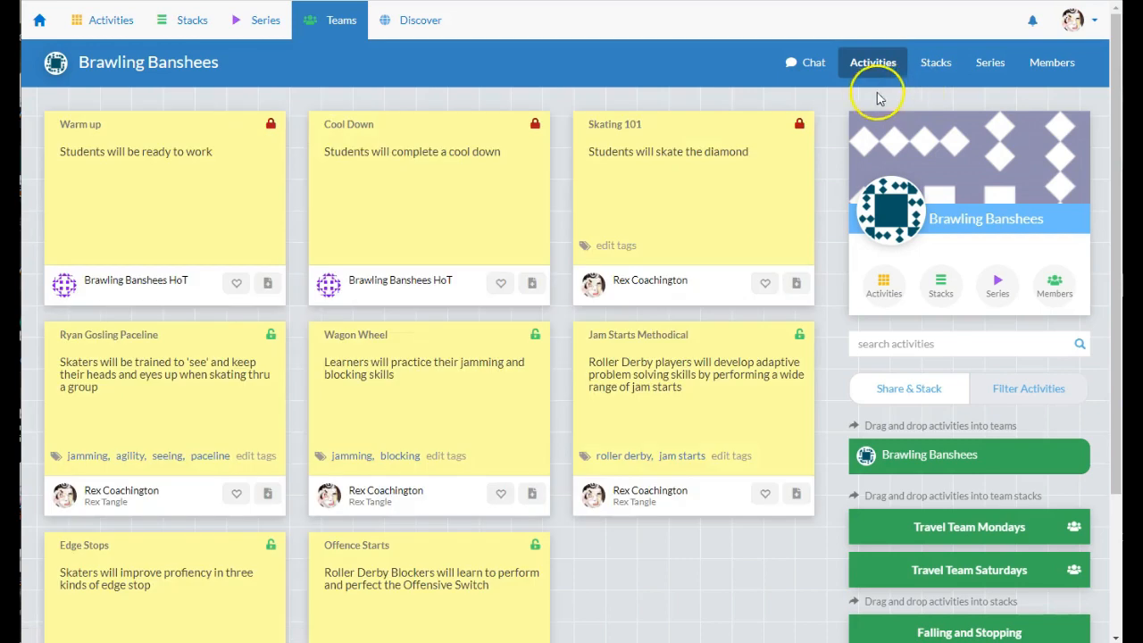
scroll(450, 239, "down", 2)
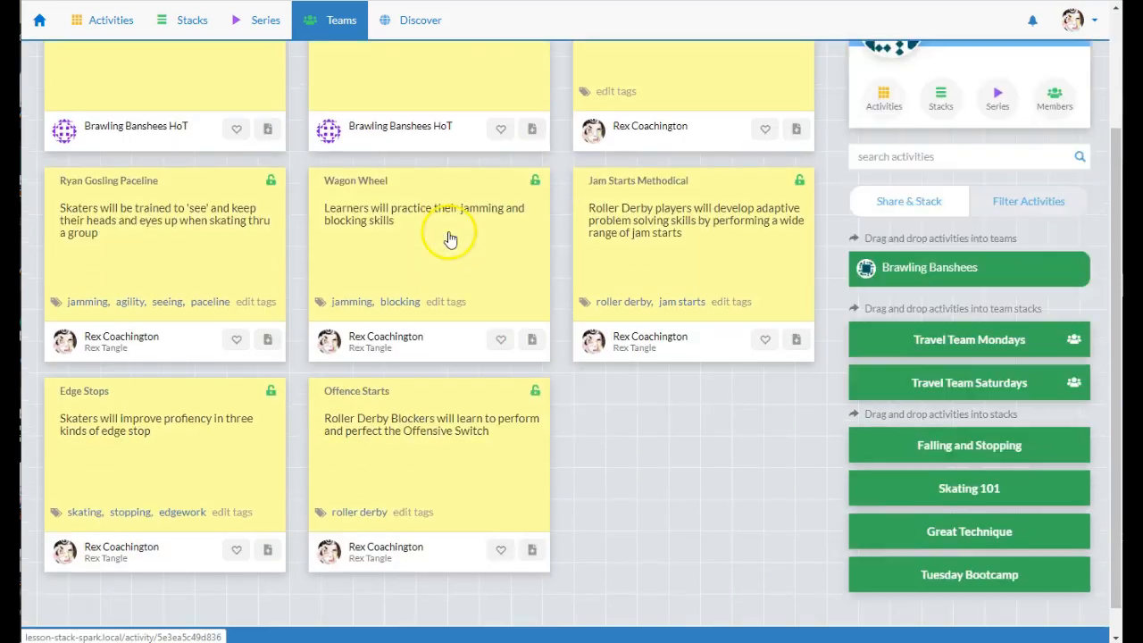
left_click_drag(388, 462, 978, 206)
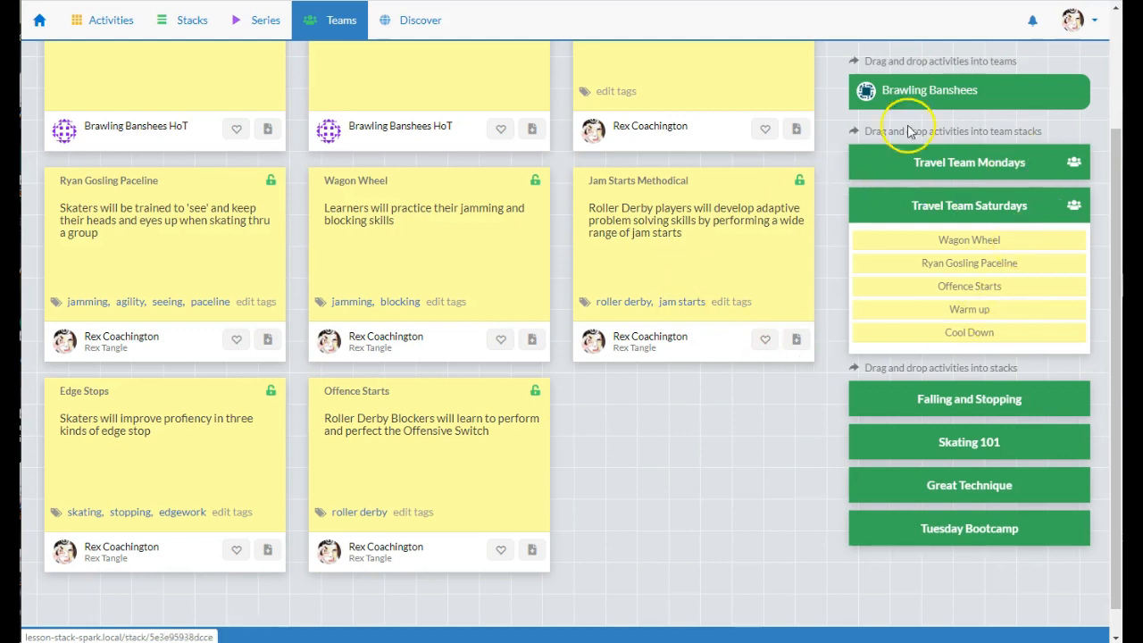
Check the contents of Travel Team Mondays, and open the Travel Team Saturdays stack from the team's stacks.
left_click(1038, 168)
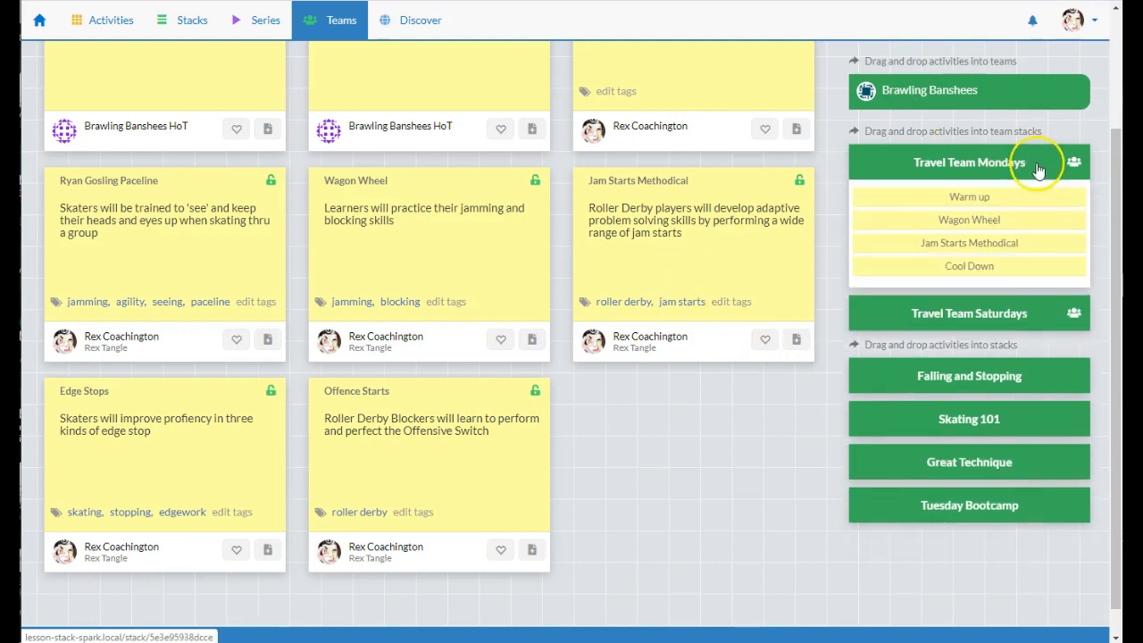
left_click(1038, 166)
scroll(634, 358, "up", 3)
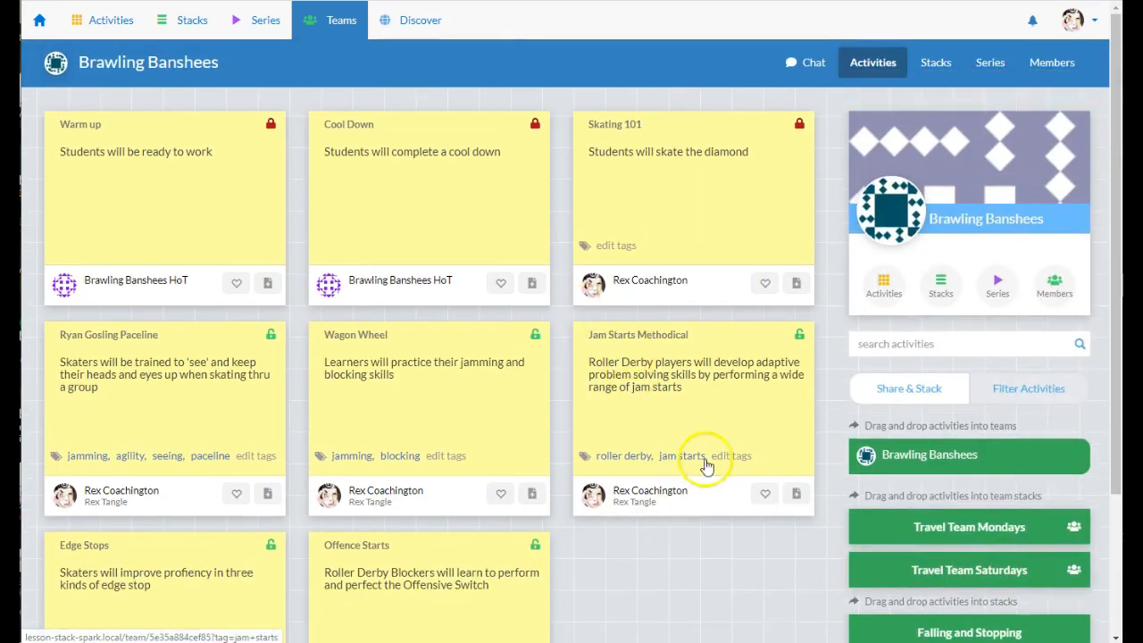
left_click(932, 64)
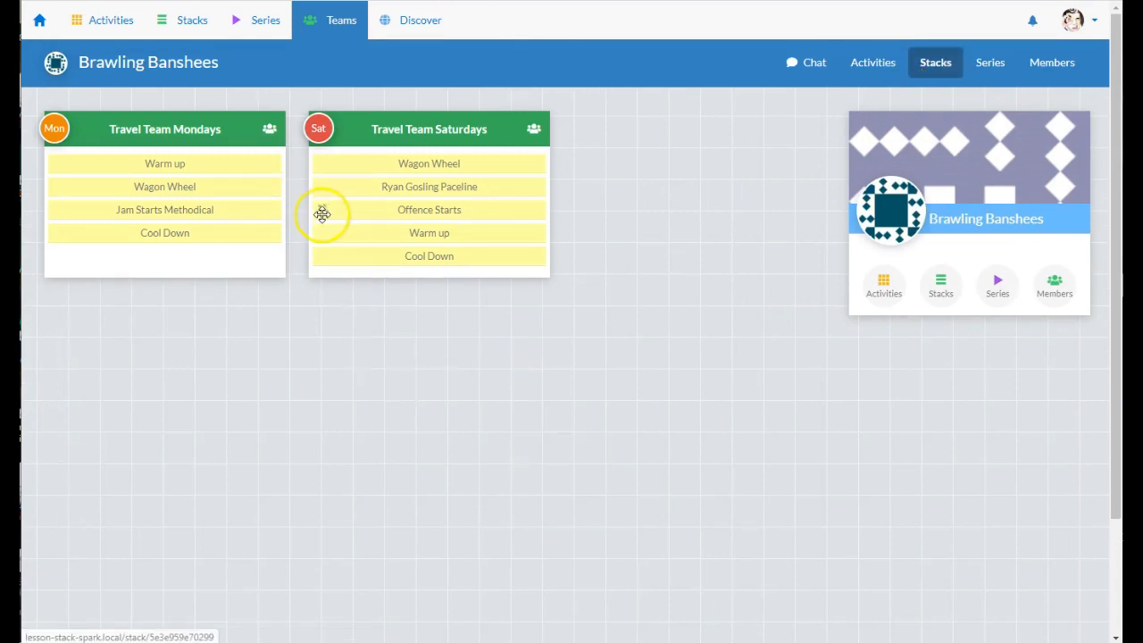
left_click(446, 132)
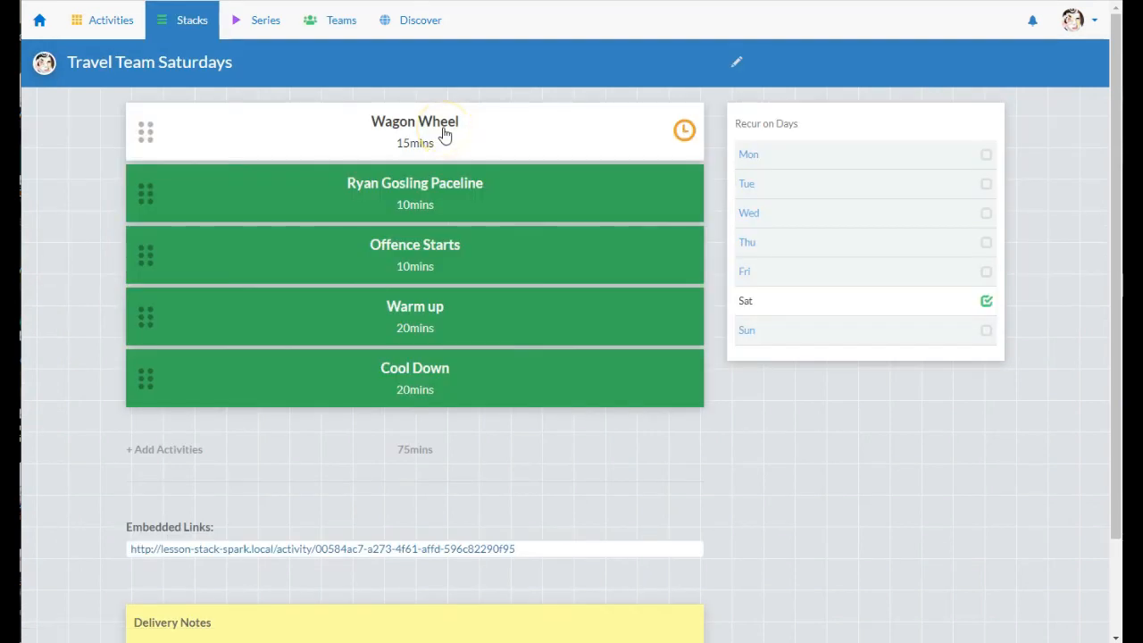
Try ticking off the Travel Team Saturdays activities in order, and reset the progress back to Wagon Wheel.
left_click(675, 197)
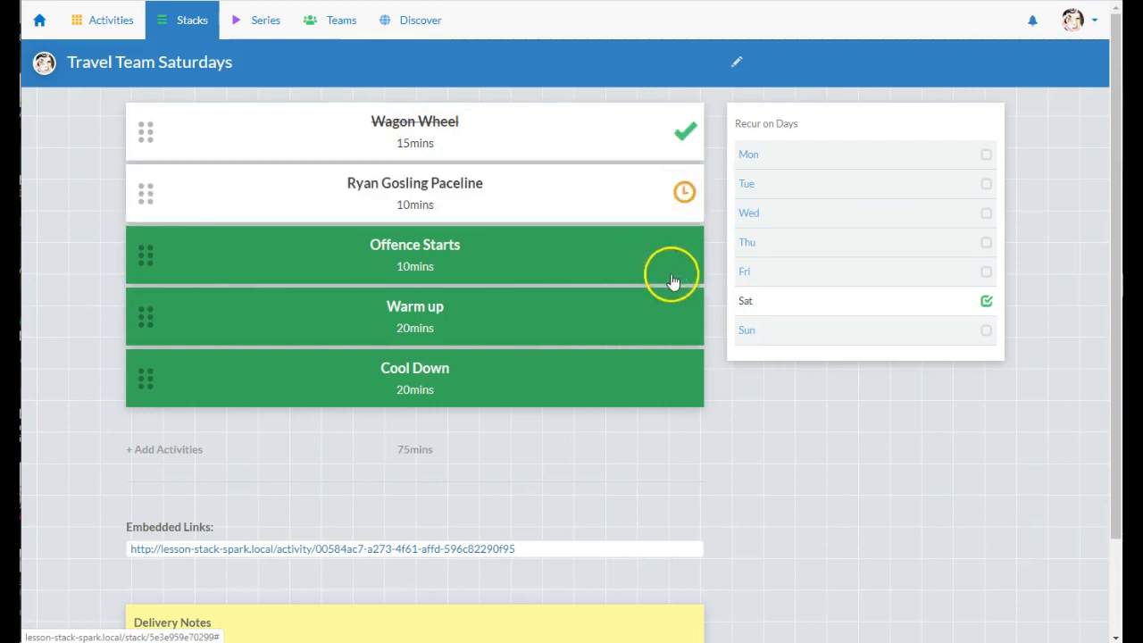
left_click(672, 272)
left_click(672, 328)
left_click(674, 382)
left_click(678, 321)
left_click(677, 253)
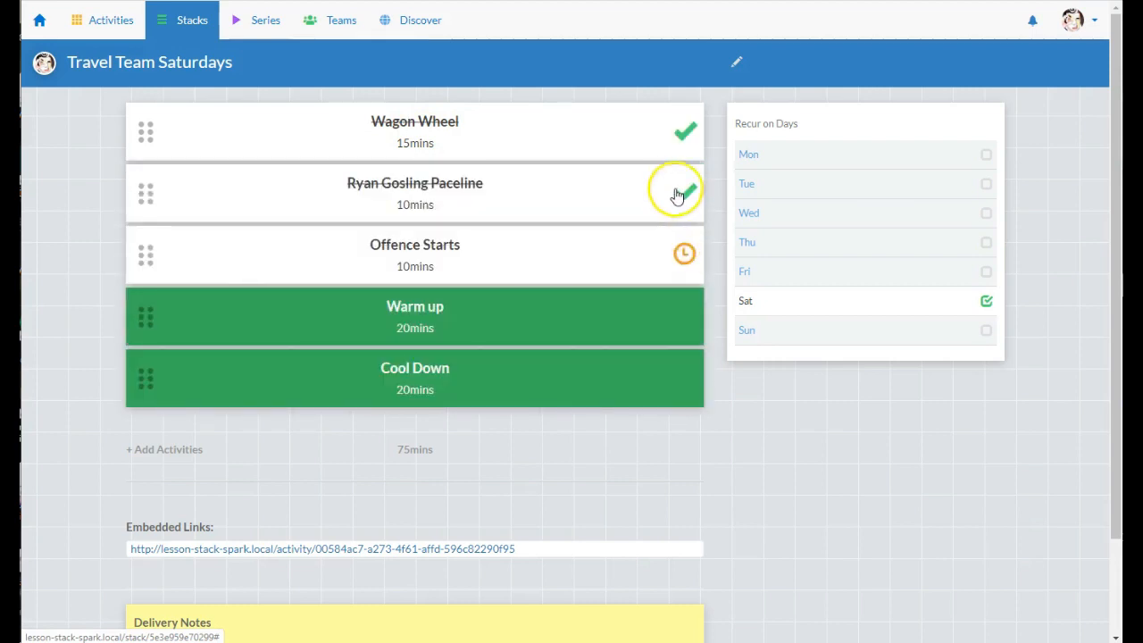
left_click(676, 191)
left_click(671, 130)
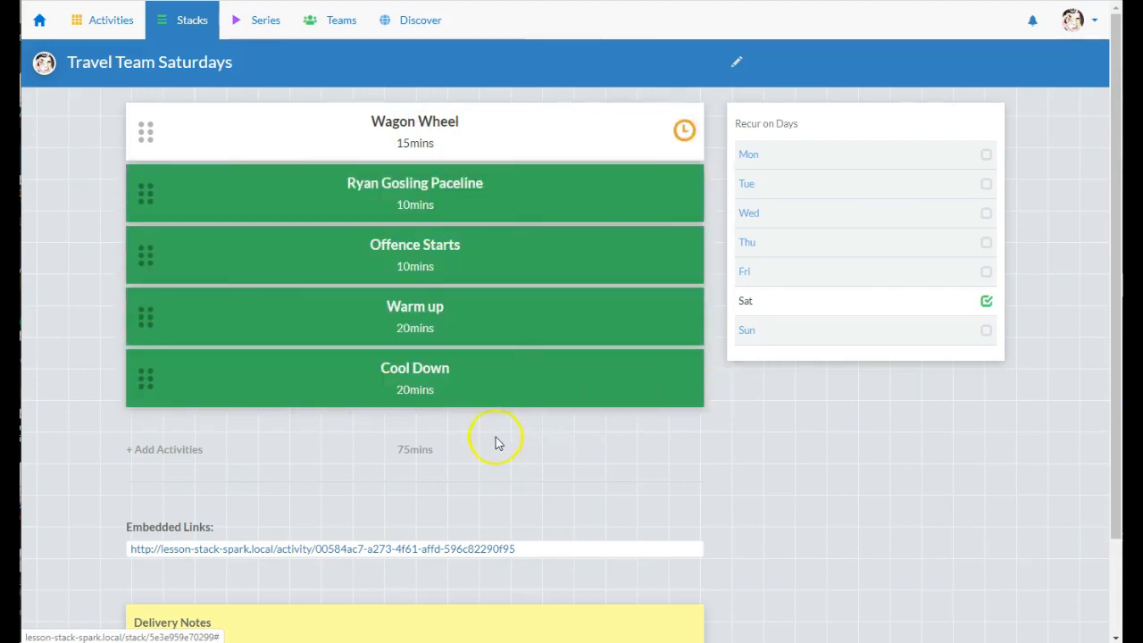